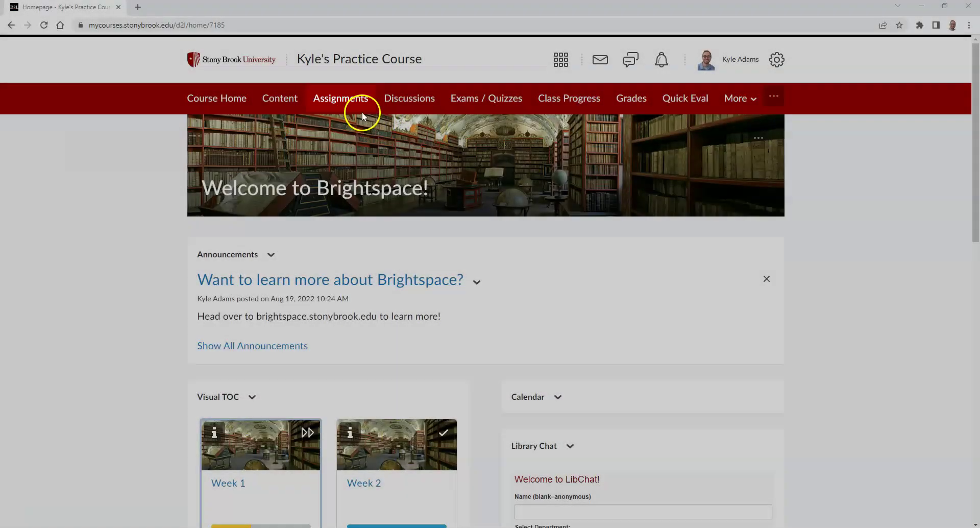
Go to the course's Assignments list showing the Unit 1, Unit 2 and Unit 3 Papers
{"action": "left_click", "coordinate": [352, 100]}
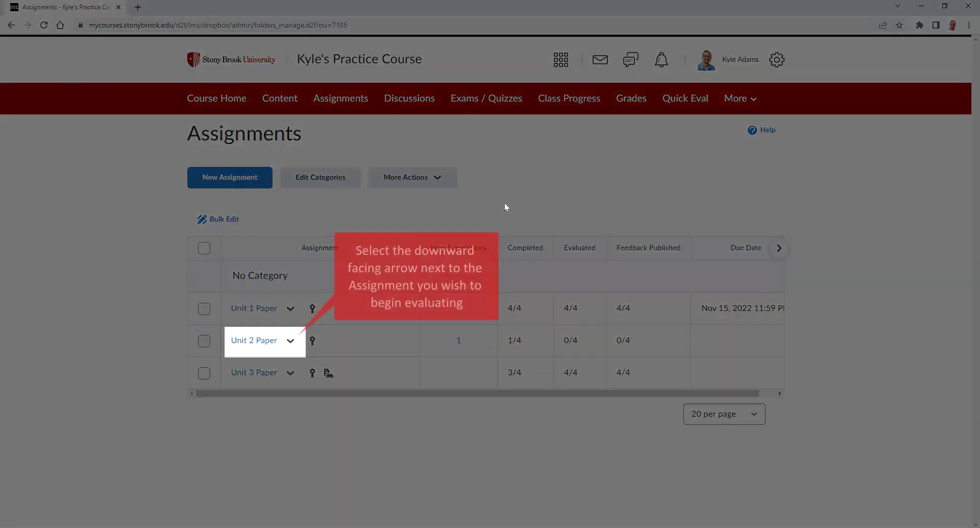
{"action": "left_click", "coordinate": [510, 218]}
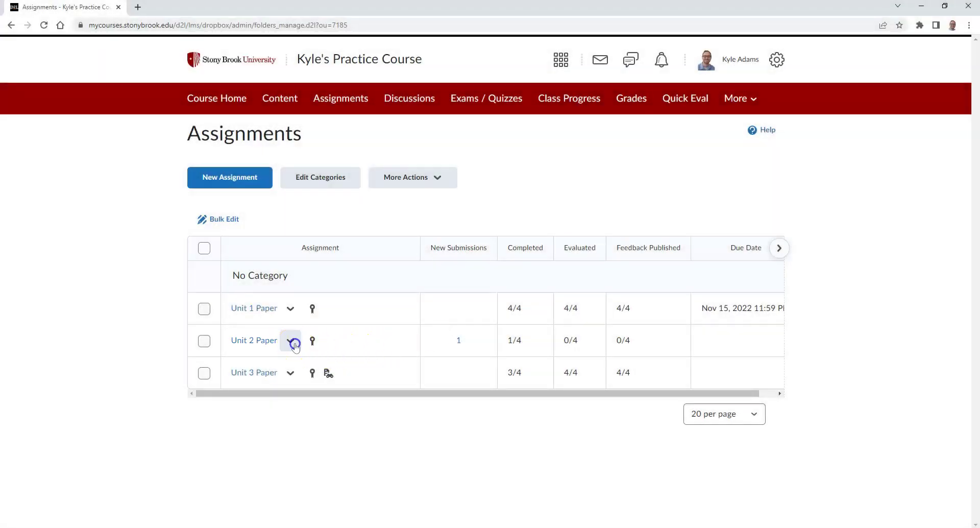
View the Unit 2 Paper submissions, including Revolution Causes Paper.docx
{"action": "left_click", "coordinate": [291, 342]}
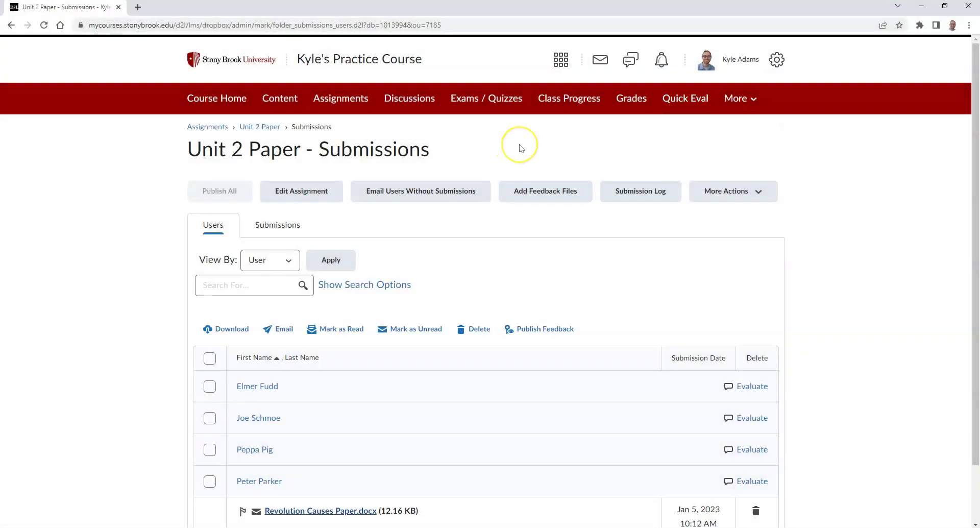
Start evaluating the student who submitted the Revolution Causes Paper file
{"action": "scroll", "coordinate": [521, 148], "scroll_direction": "down", "scroll_amount": 1}
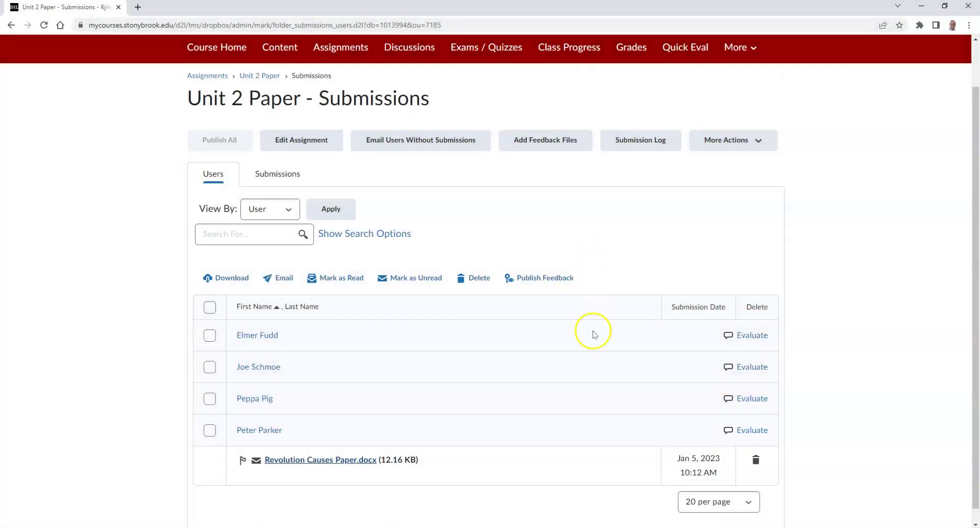
{"action": "left_click", "coordinate": [754, 432]}
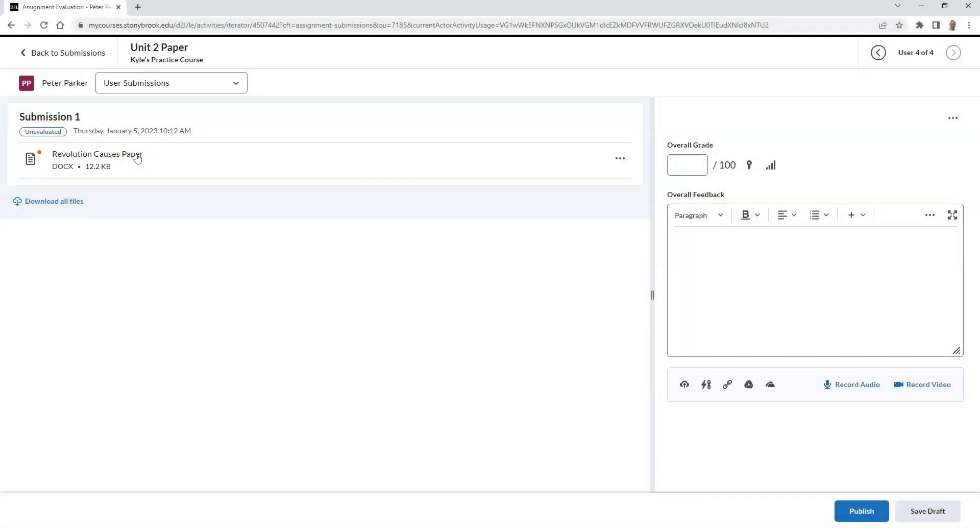
Open Revolution Causes Paper.docx in the evaluation viewer beside the grading panel
{"action": "left_click", "coordinate": [137, 159]}
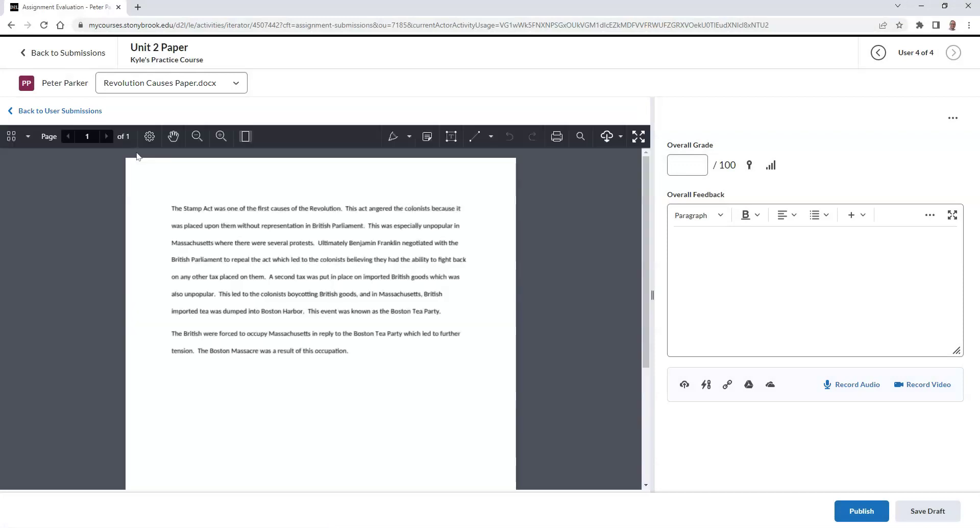
{"action": "left_click", "coordinate": [134, 154]}
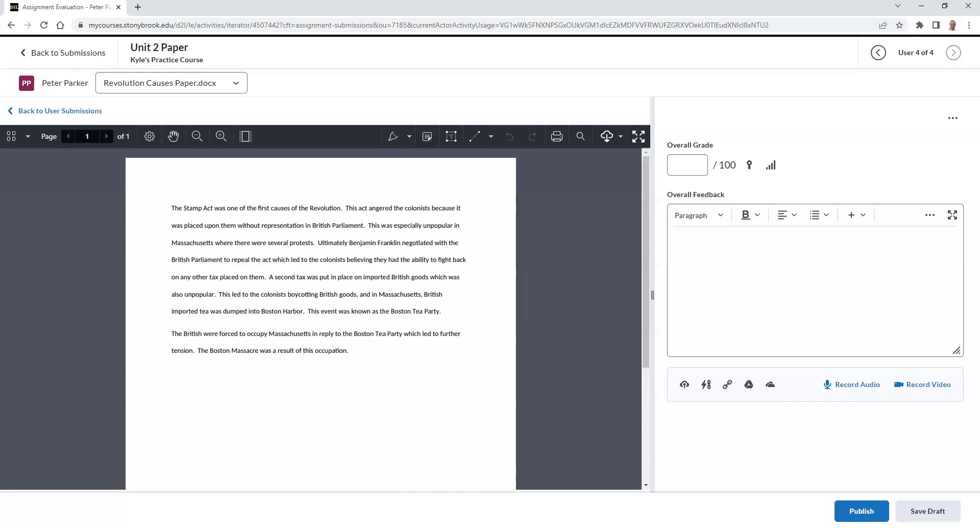
Enter 100 as the Overall Grade so the submission scores 100 / 100
{"action": "left_click", "coordinate": [128, 165]}
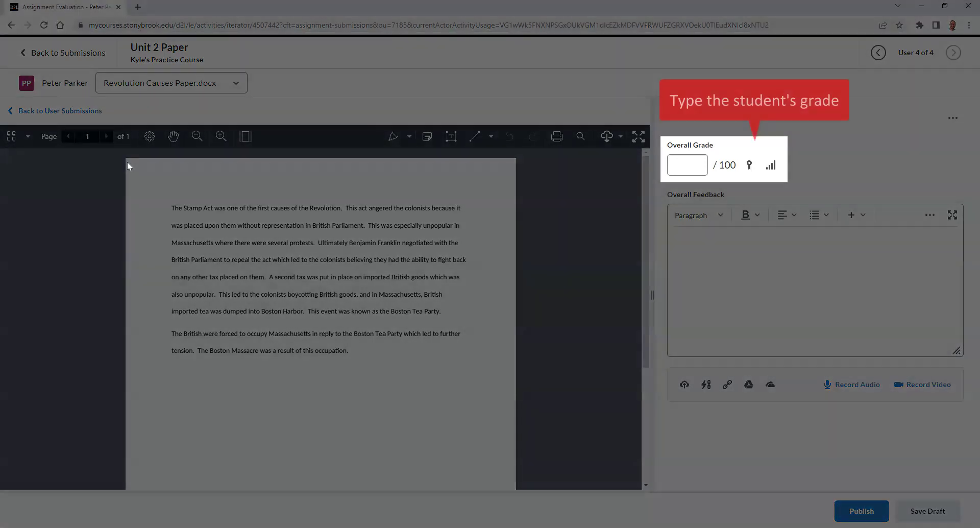
{"action": "left_click", "coordinate": [144, 160]}
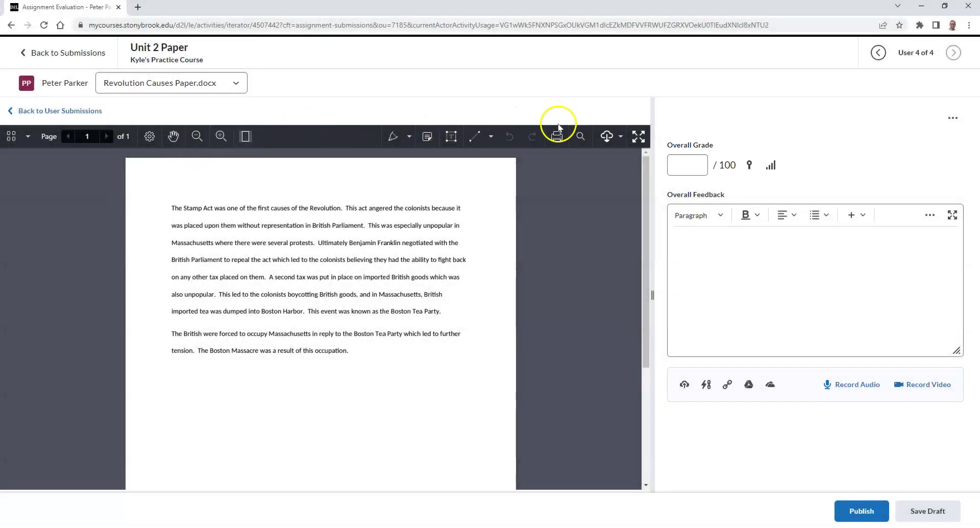
{"action": "left_click", "coordinate": [687, 163]}
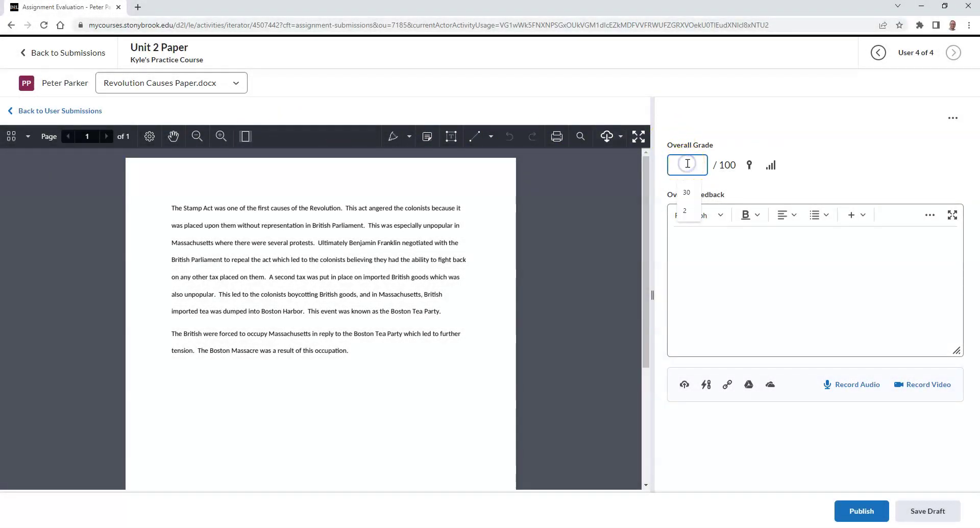
{"action": "type", "text": "100"}
{"action": "left_click", "coordinate": [755, 152]}
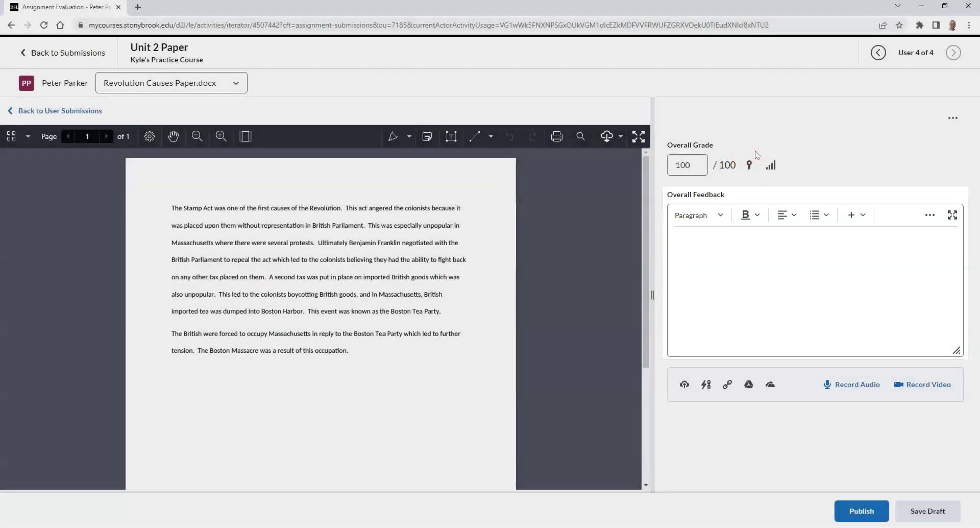
{"action": "left_click", "coordinate": [755, 241]}
Type overall feedback praising the student's paper as great work
{"action": "type", "text": "Great work Peter!"}
{"action": "left_click", "coordinate": [729, 229]}
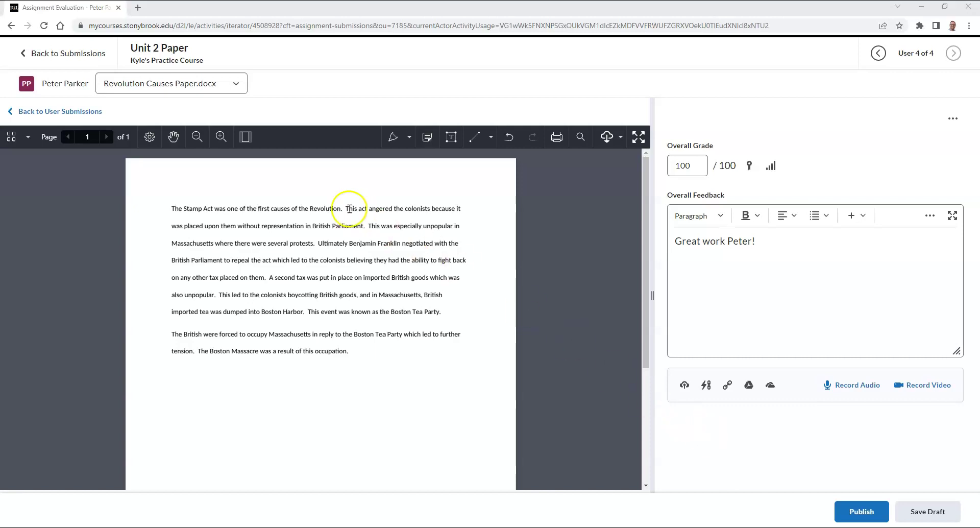
{"action": "left_click", "coordinate": [222, 144]}
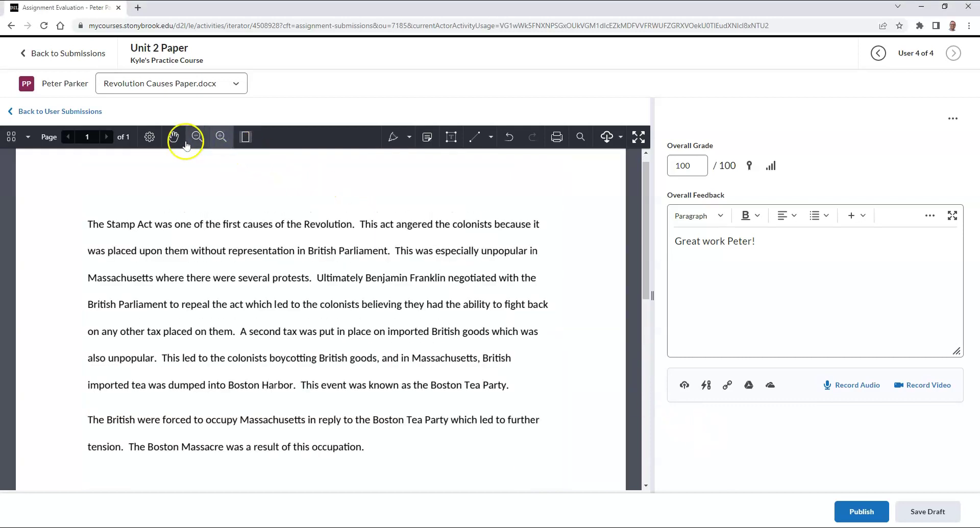
{"action": "left_click", "coordinate": [197, 142]}
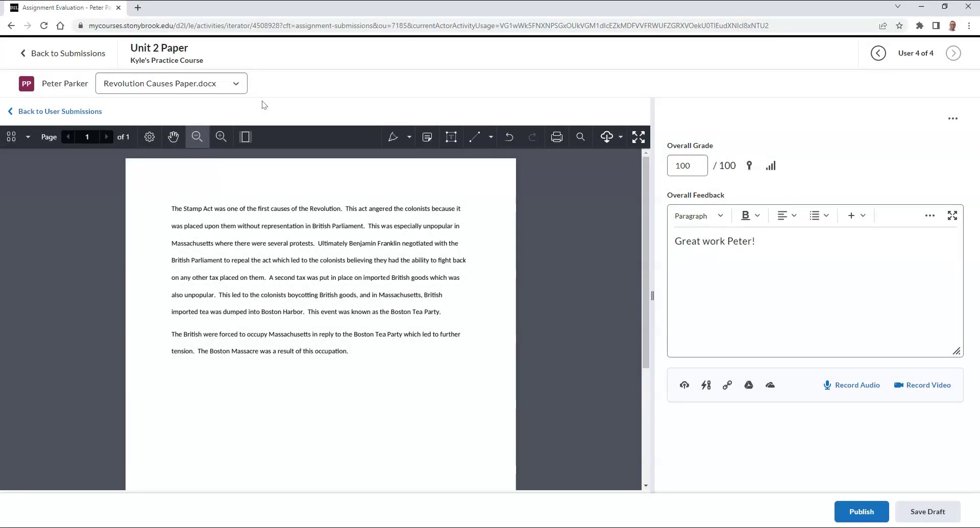
{"action": "left_click", "coordinate": [269, 117]}
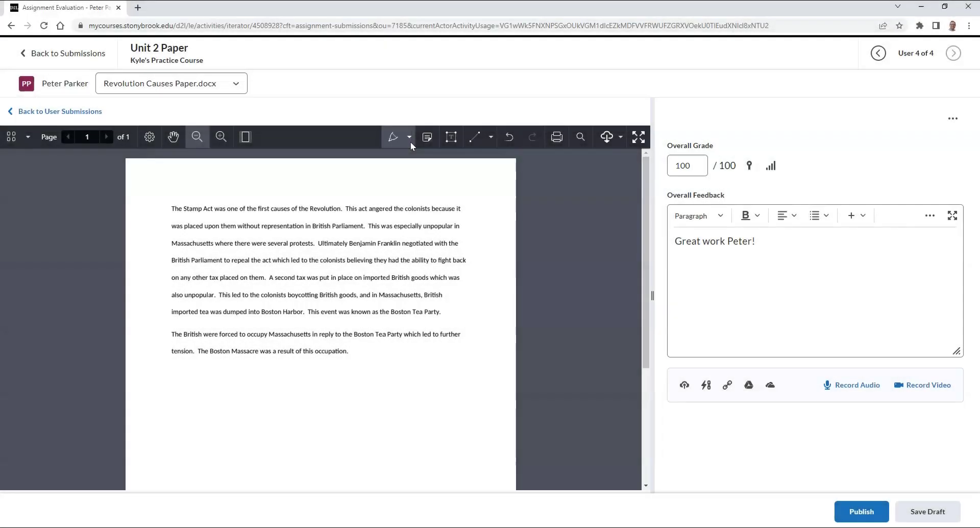
Choose Text Highlighter from the viewer's annotation pen dropdown
{"action": "left_click", "coordinate": [409, 138]}
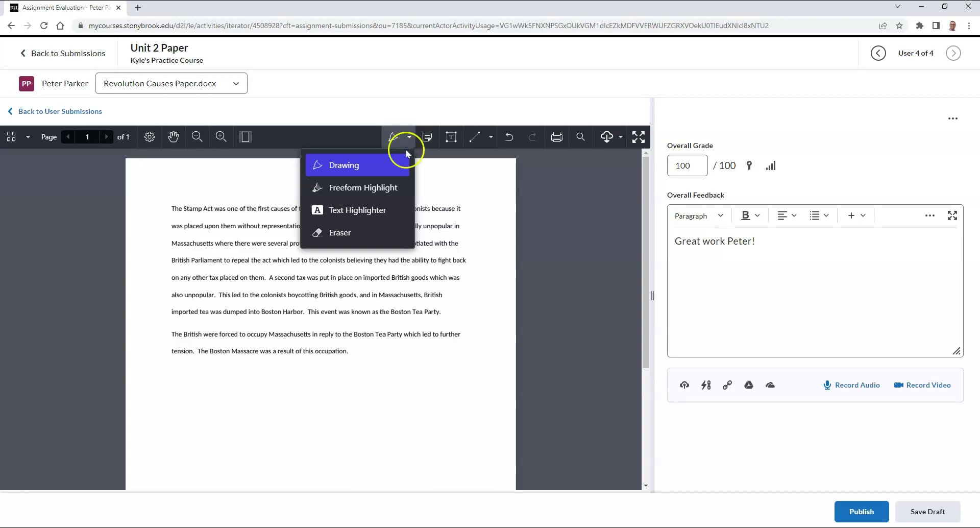
{"action": "left_click", "coordinate": [392, 214]}
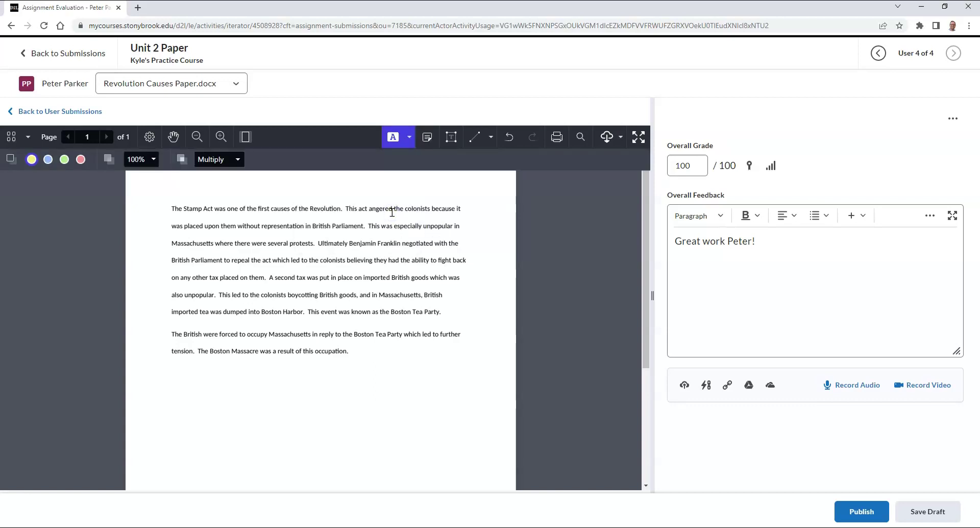
Highlight 'The Stamp Act was one of the first causes of the Revolution.' in yellow
{"action": "left_click", "coordinate": [385, 209]}
{"action": "left_click_drag", "start_coordinate": [172, 206], "coordinate": [345, 210]}
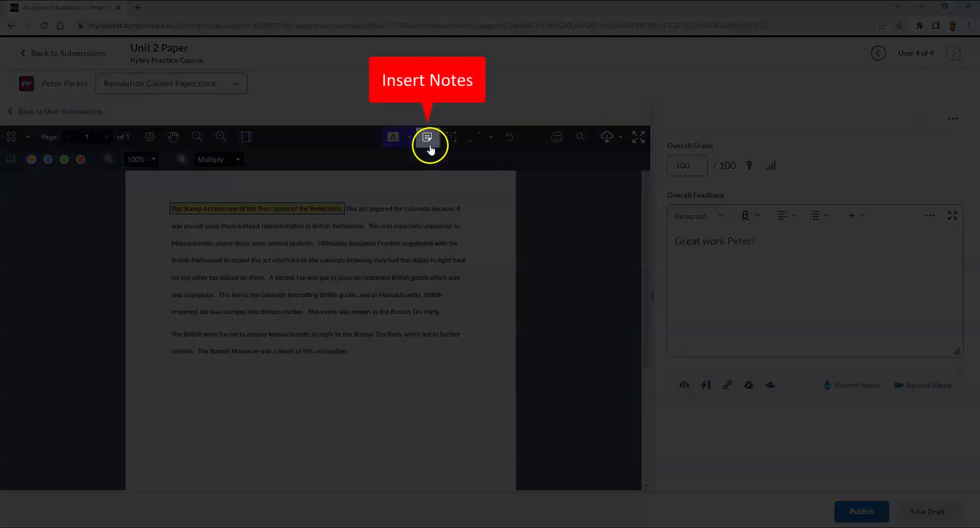
{"action": "left_click", "coordinate": [430, 148]}
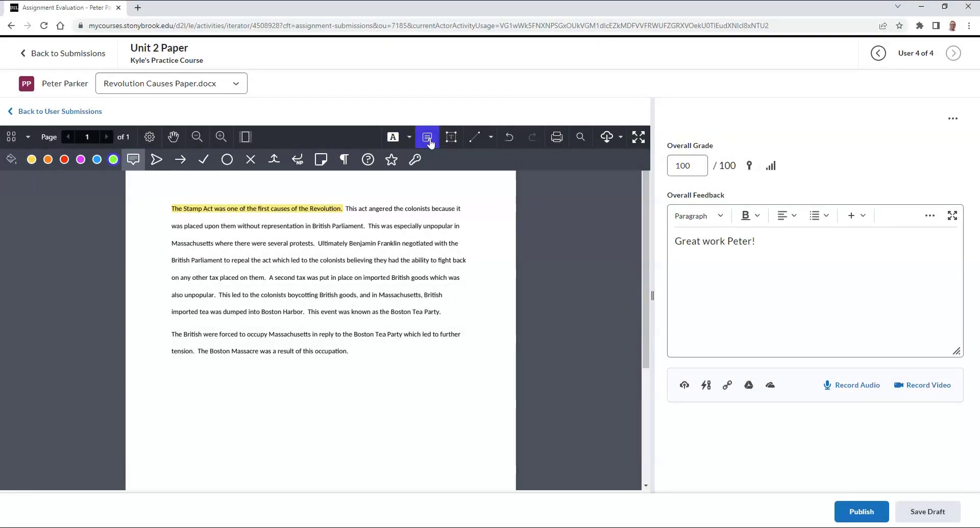
Place a blue sticky note right after the sentence ending 'British Parliament.'
{"action": "left_click", "coordinate": [430, 142]}
{"action": "left_click", "coordinate": [97, 161]}
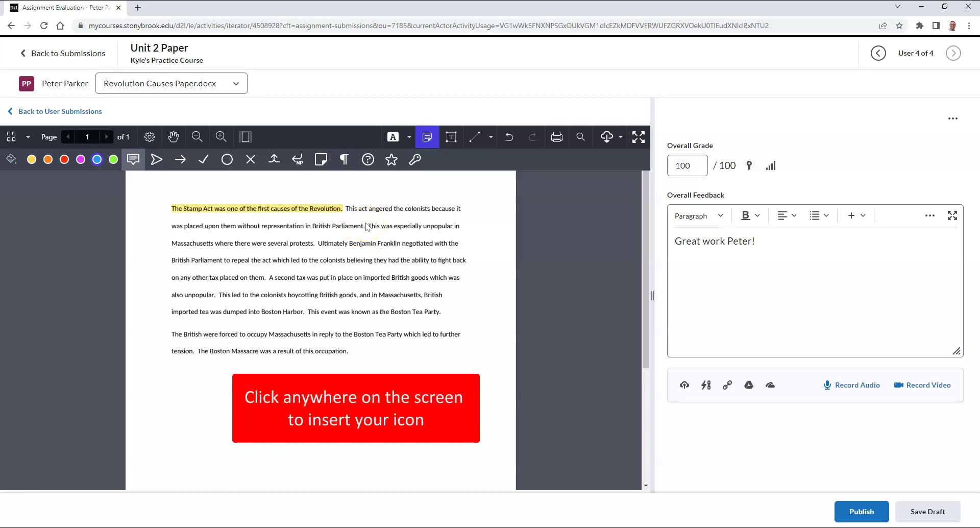
{"action": "left_click", "coordinate": [366, 224]}
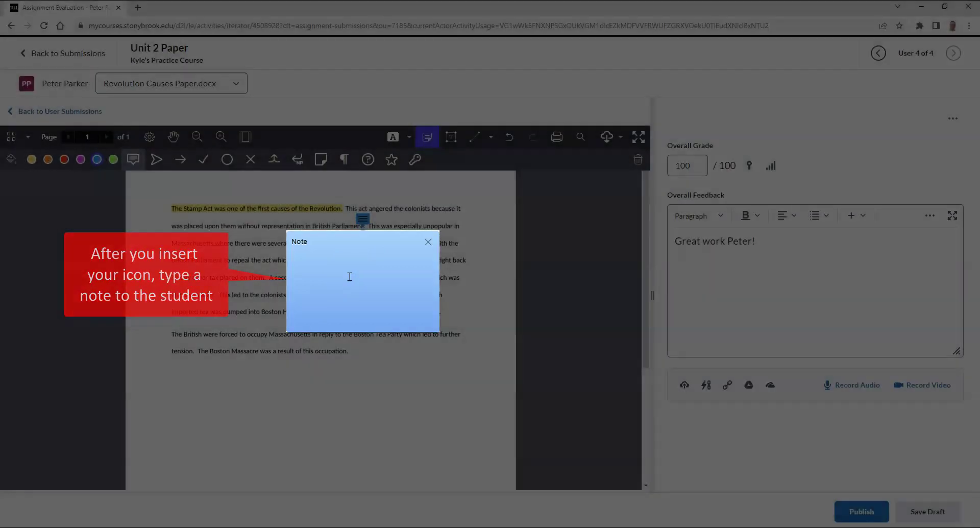
Write 'Elaborate more here' in the sticky note and reopen it to confirm it saved
{"action": "type", "text": "Elaborate more here."}
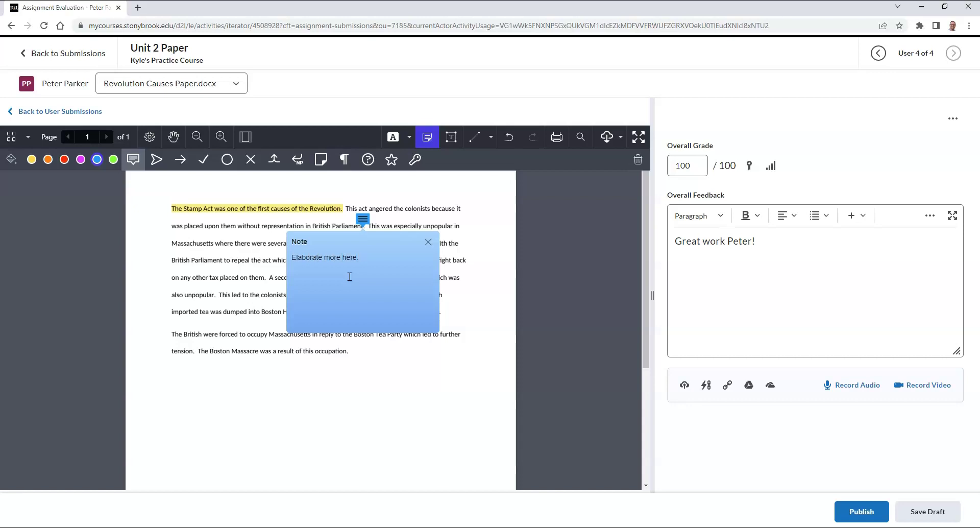
{"action": "left_click", "coordinate": [384, 198]}
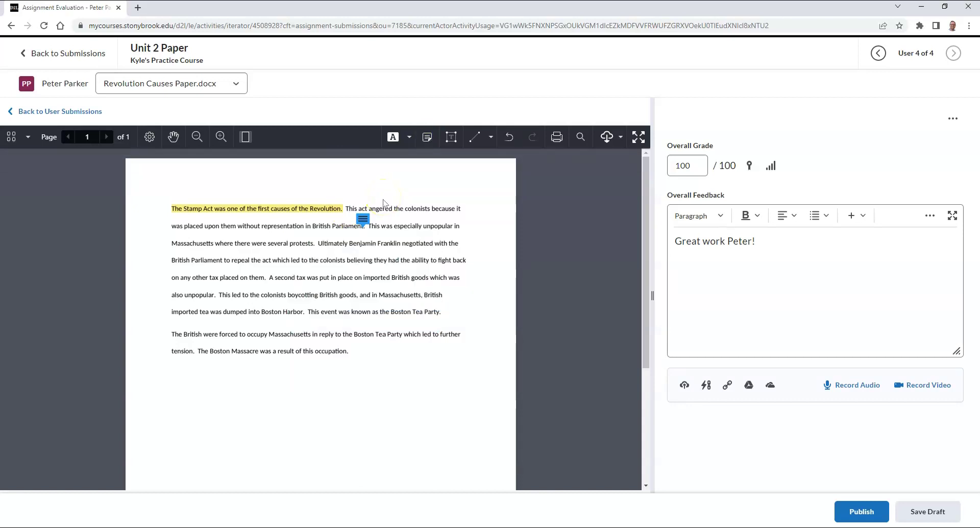
{"action": "left_click", "coordinate": [363, 219]}
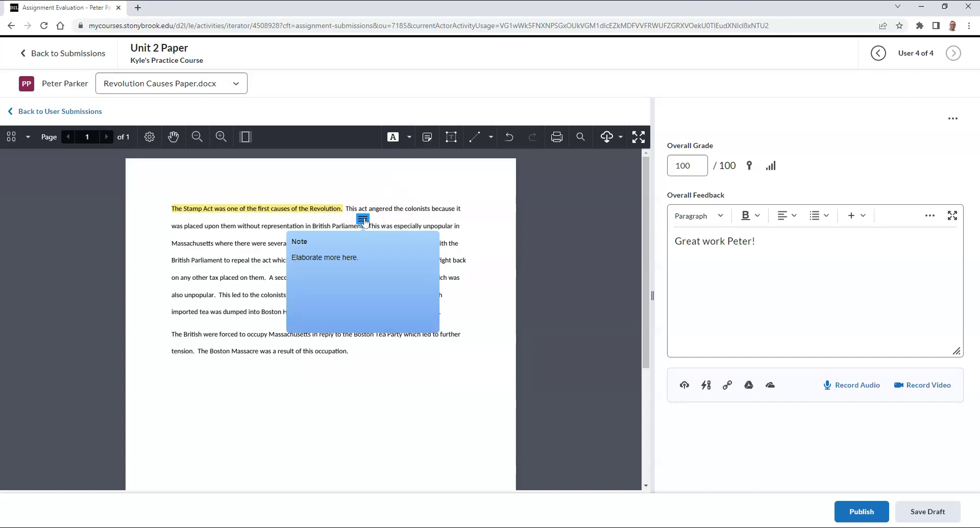
{"action": "left_click", "coordinate": [451, 175]}
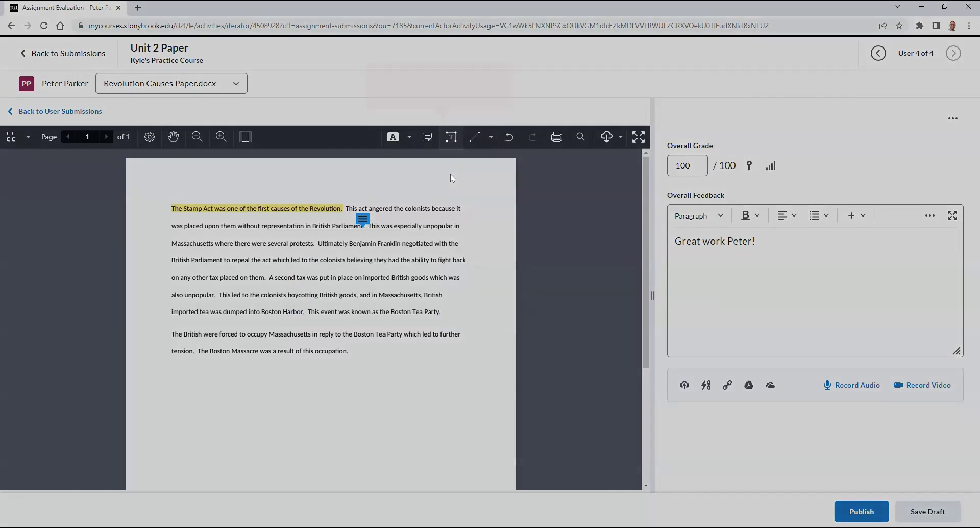
{"action": "left_click", "coordinate": [454, 144]}
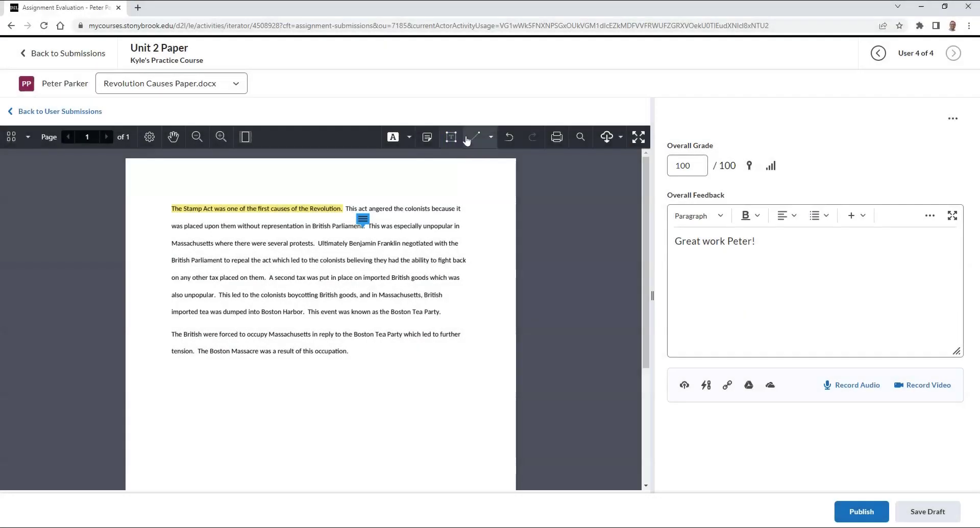
{"action": "left_click", "coordinate": [491, 136]}
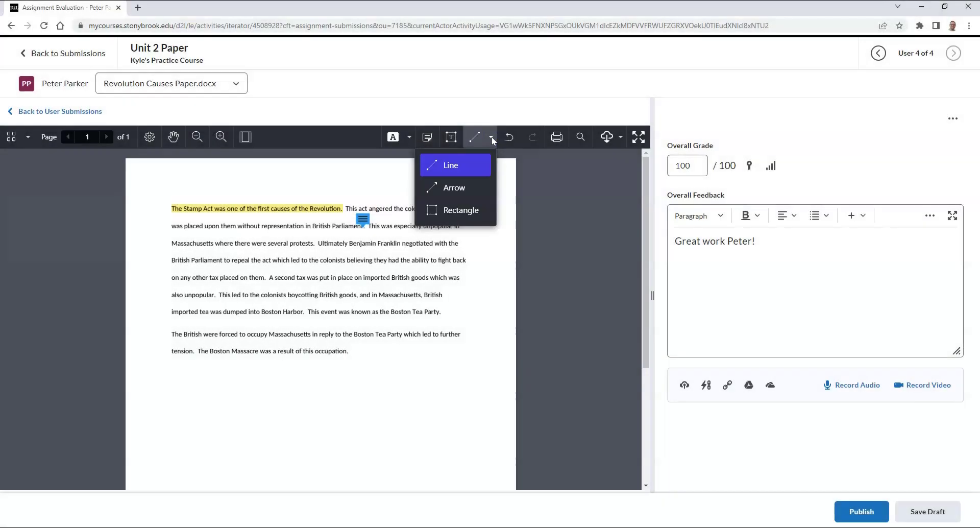
{"action": "left_click", "coordinate": [559, 179]}
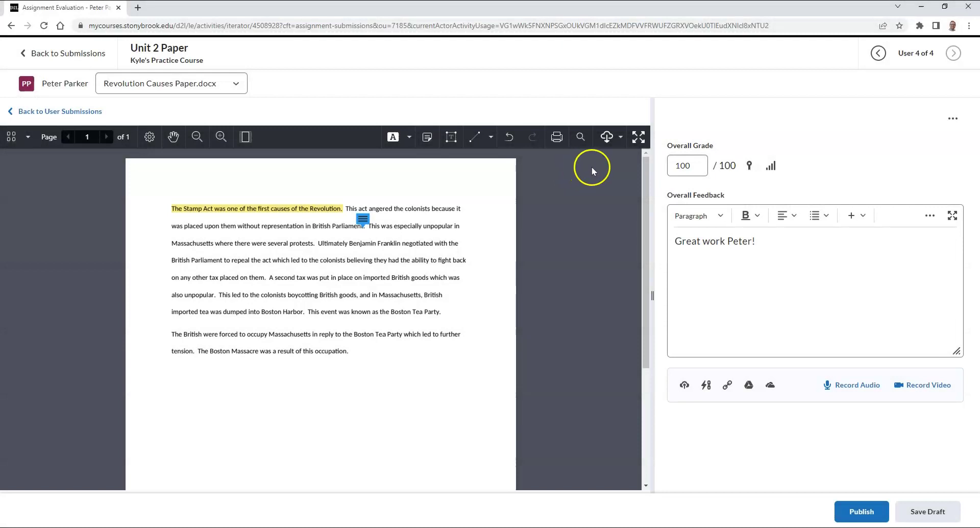
Check the paper's Download Original and Download Annotations options, then dismiss the menu
{"action": "left_click", "coordinate": [621, 140]}
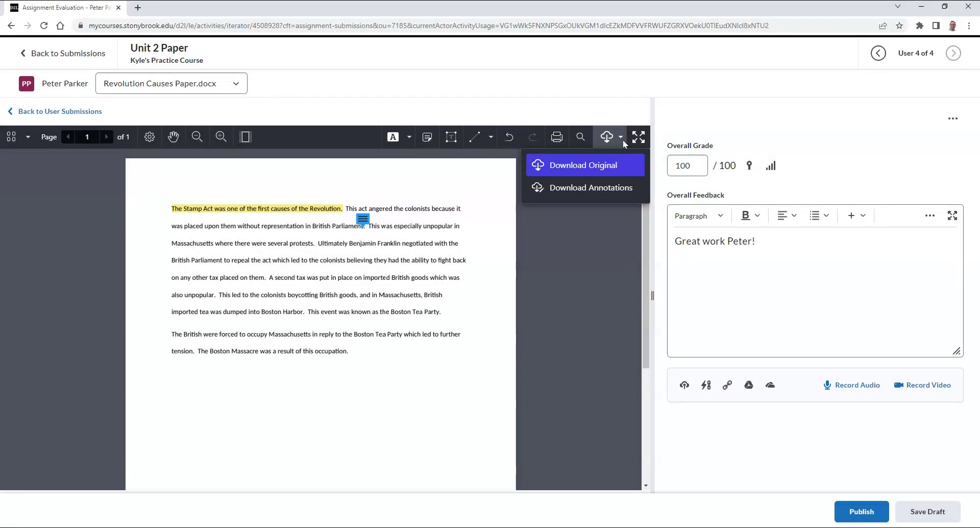
{"action": "left_click", "coordinate": [544, 412]}
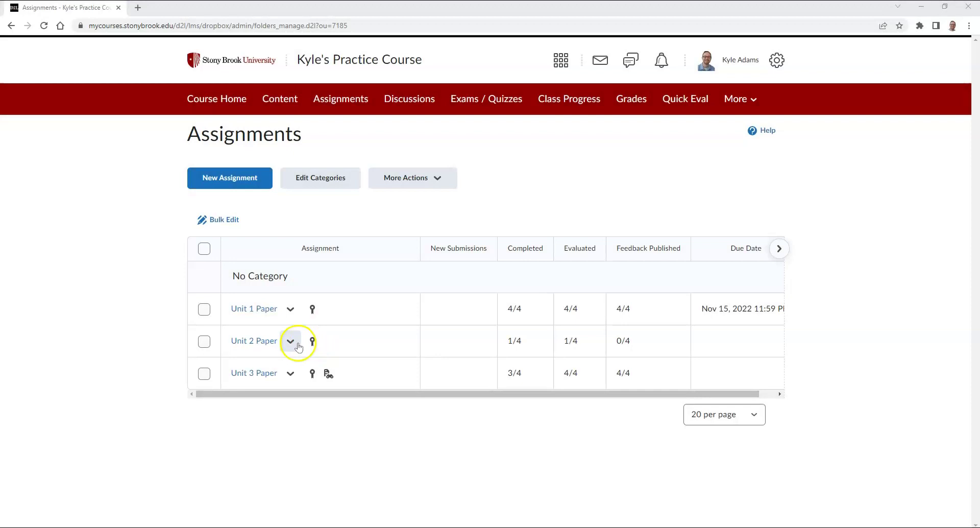
Choose Edit Assignment from the Unit 2 Paper actions menu
{"action": "left_click", "coordinate": [290, 341]}
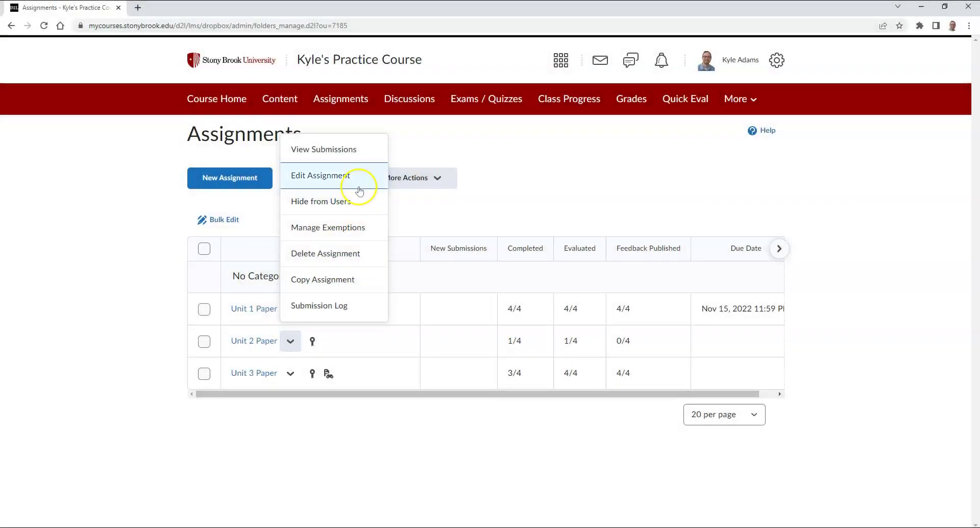
{"action": "left_click", "coordinate": [359, 178]}
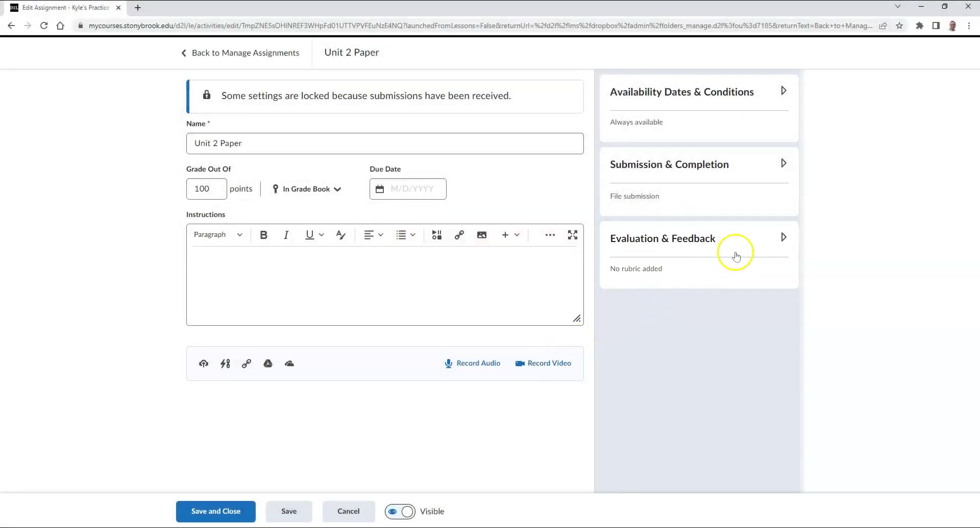
Confirm 'Make annotation tools available for assessment' is checked under Evaluation & Feedback, then Save and Close
{"action": "left_click", "coordinate": [738, 248]}
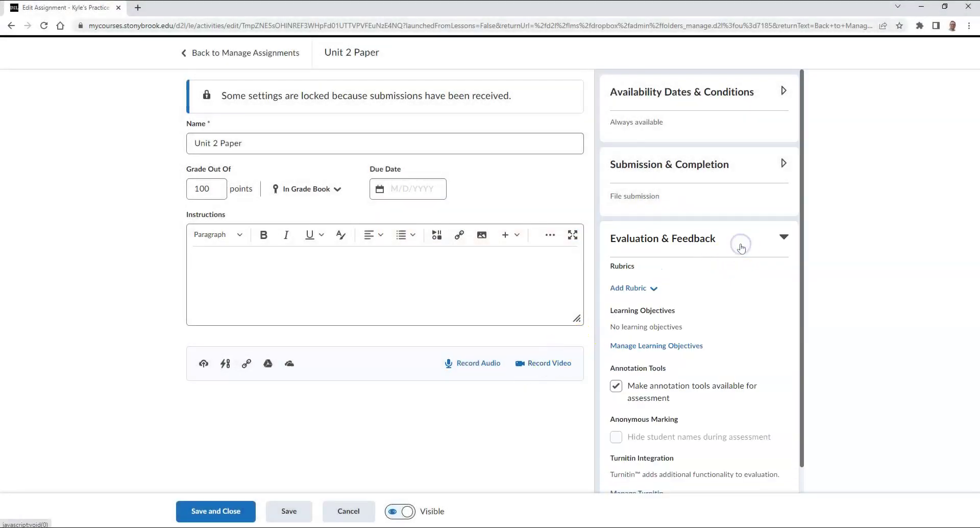
{"action": "left_click", "coordinate": [756, 264]}
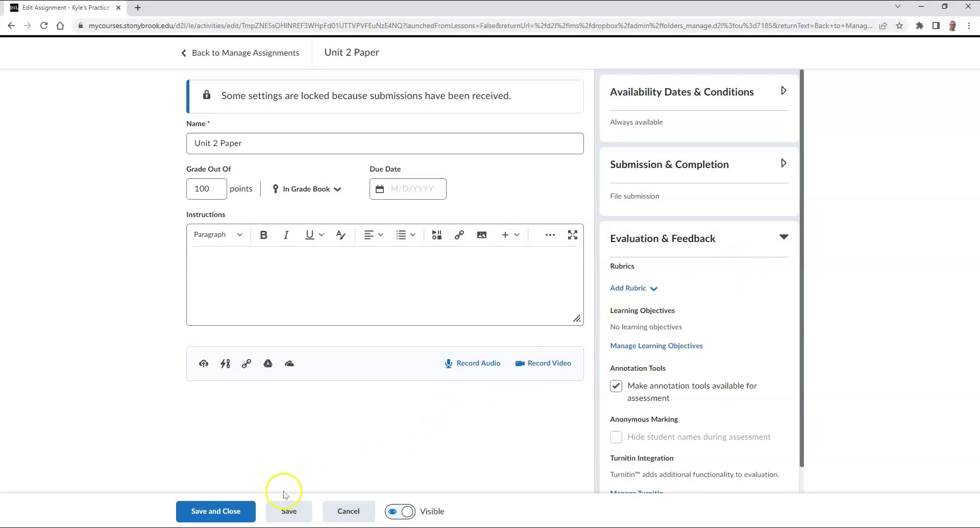
{"action": "left_click", "coordinate": [250, 512]}
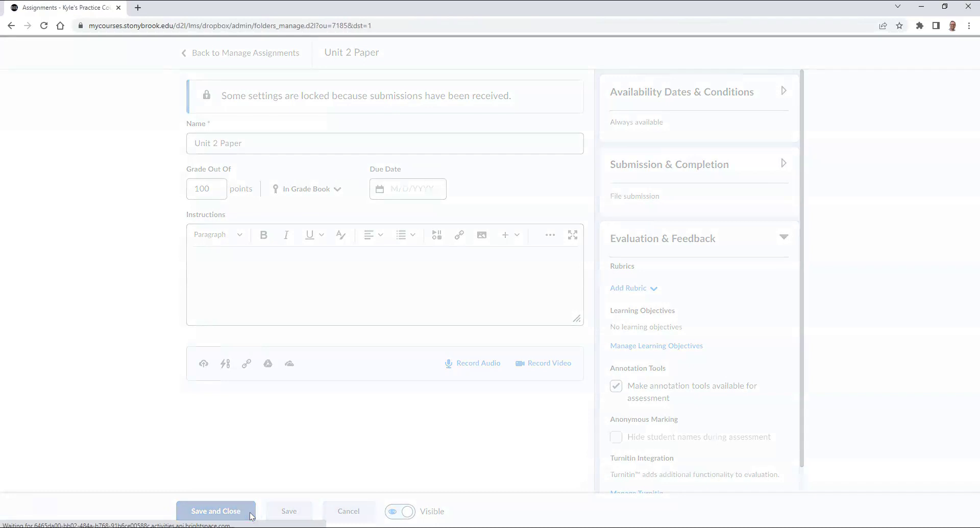